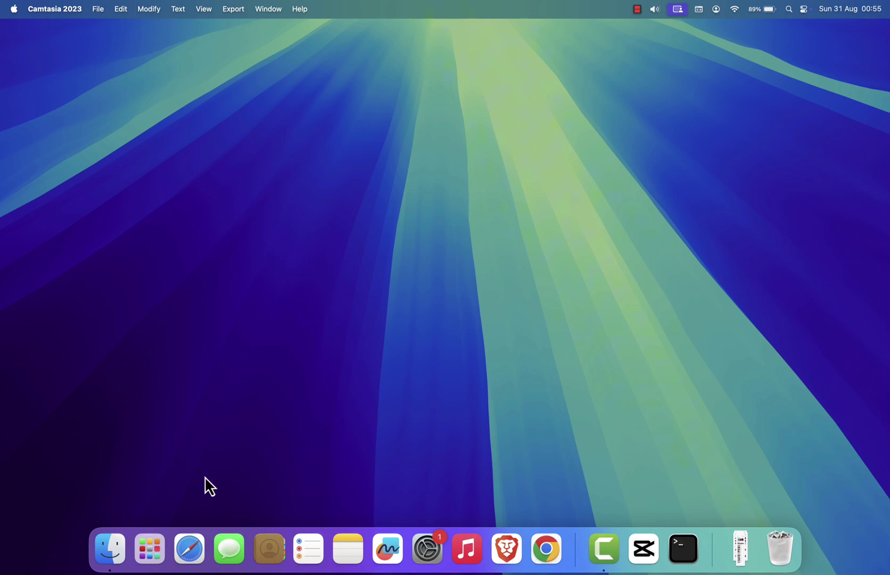
- Launch Safari and search Google for 'Microsoft 365' from the address bar
click(189, 548)
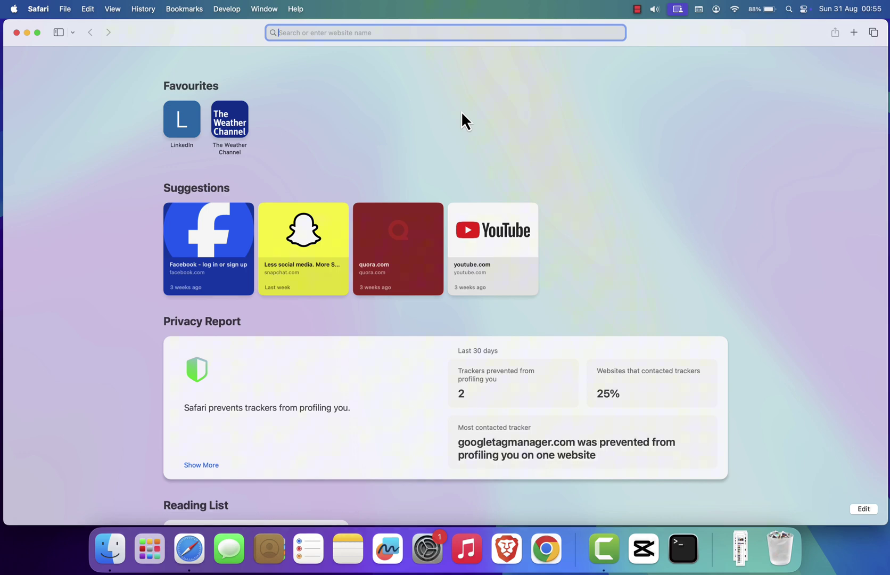
text(Mi)
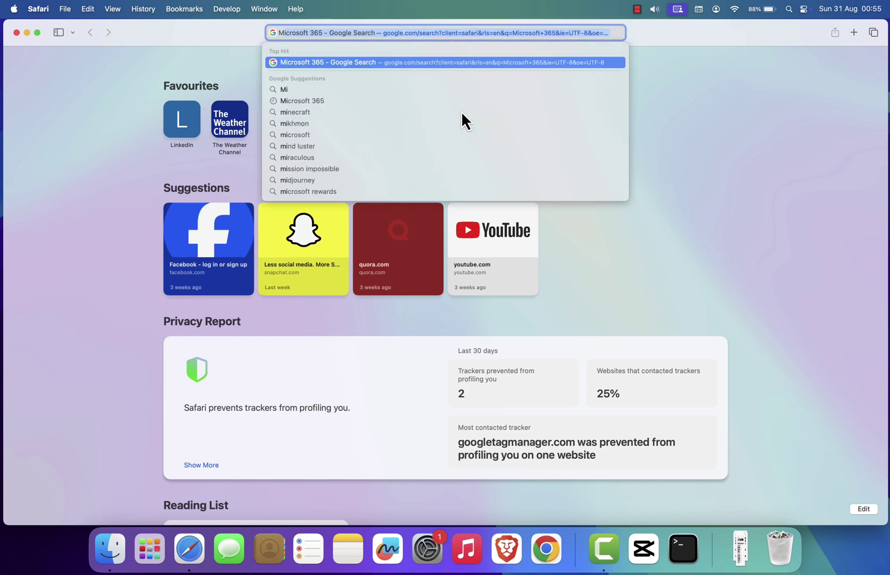
key(Return)
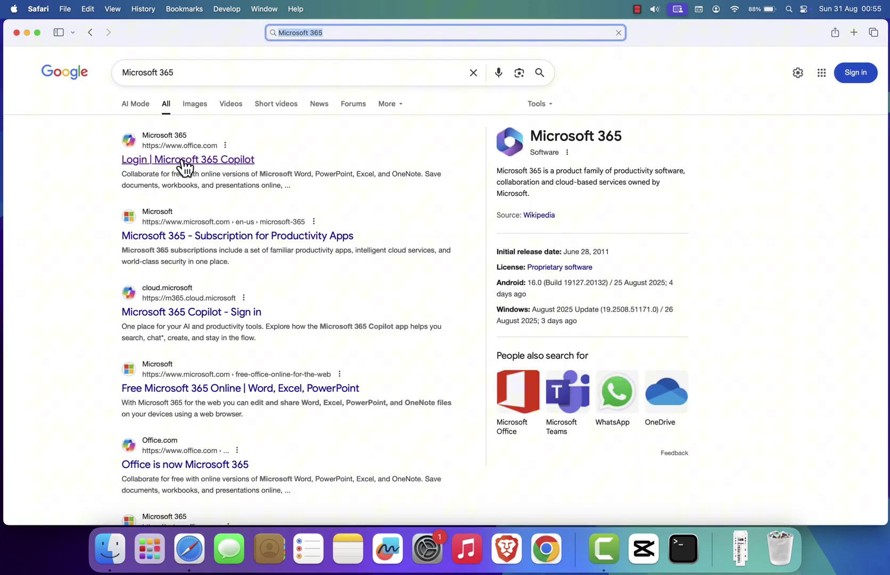
- Sign in to Microsoft 365 through the office.com Login result, choosing to stay signed in
click(185, 159)
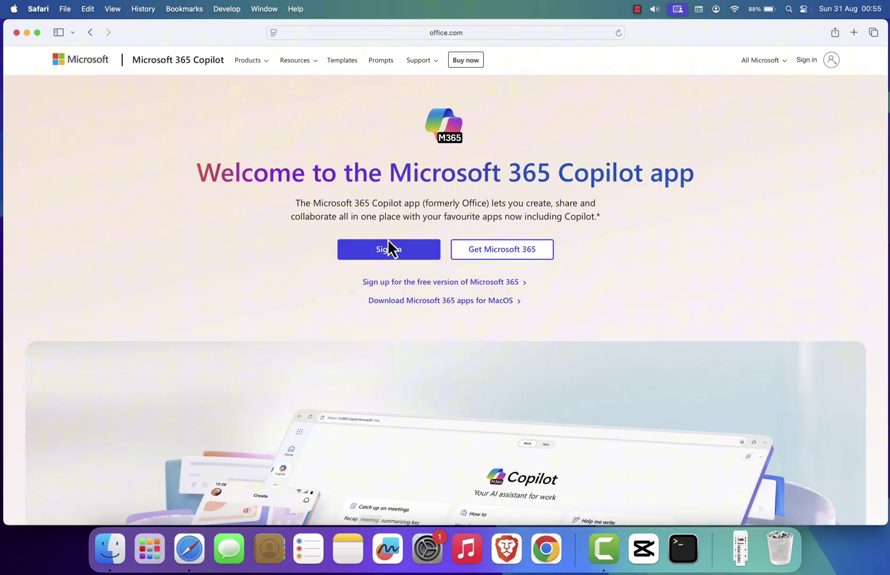
click(389, 249)
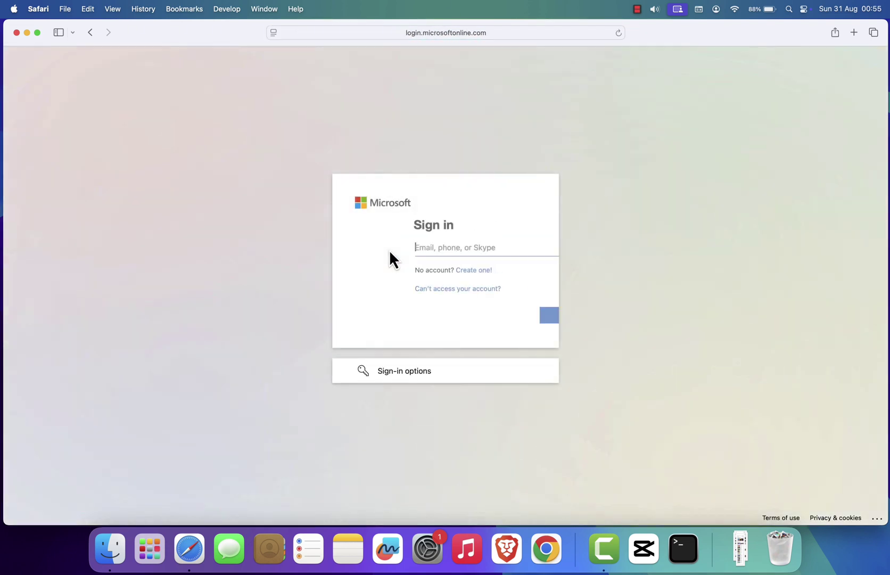
click(511, 314)
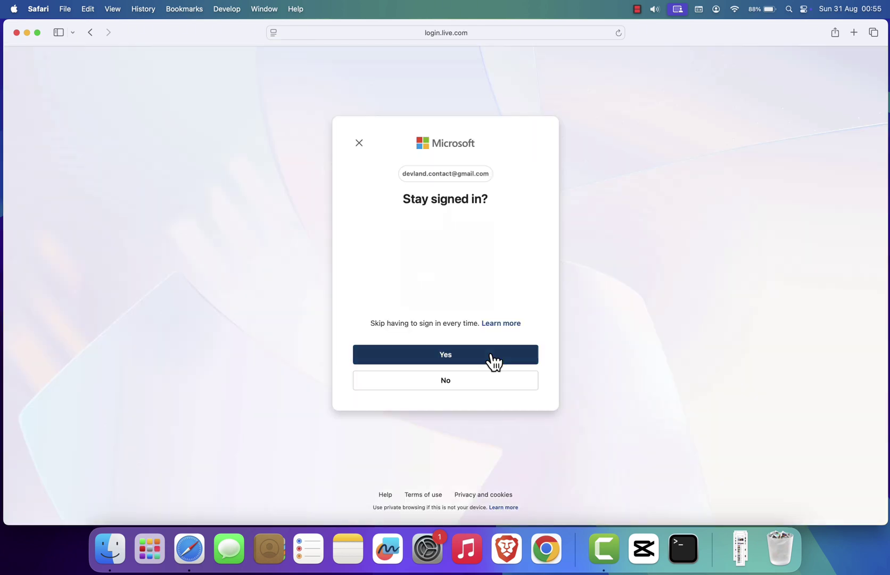
click(493, 356)
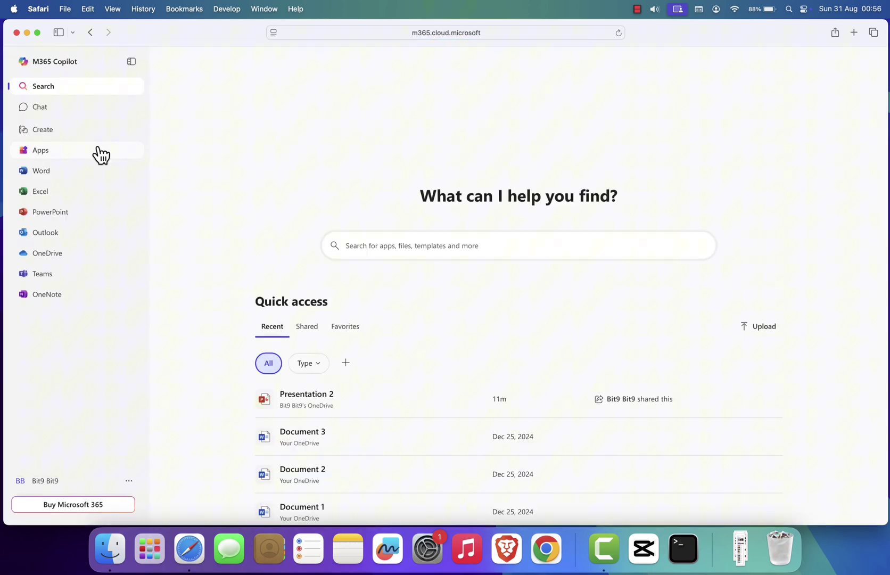
- Launch PowerPoint for the web from the Microsoft 365 Apps list
click(101, 152)
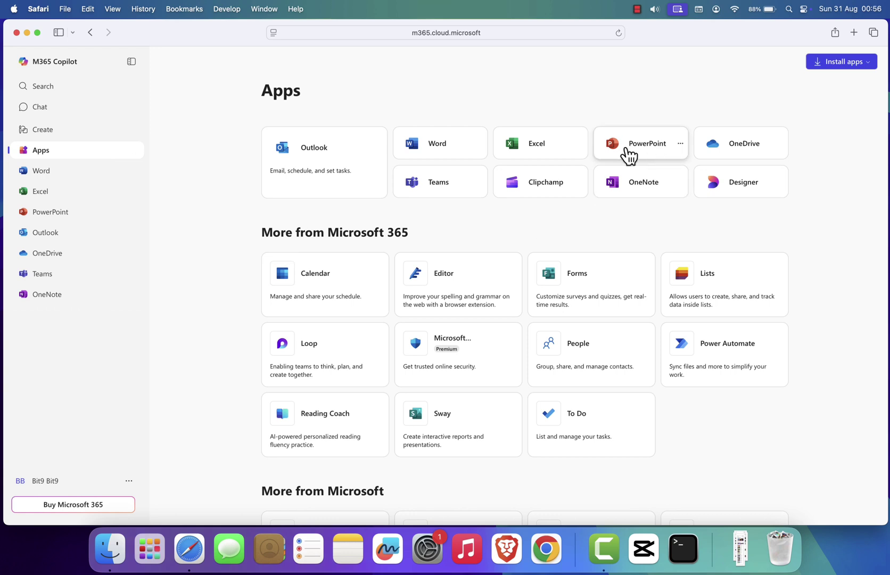
click(629, 152)
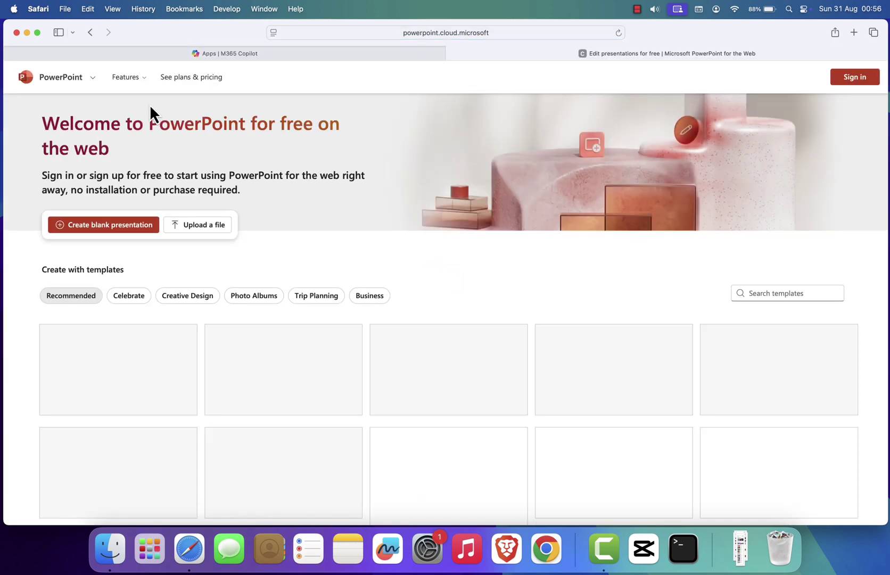
- Create a blank presentation and title its first slide 'Title 1'
click(107, 224)
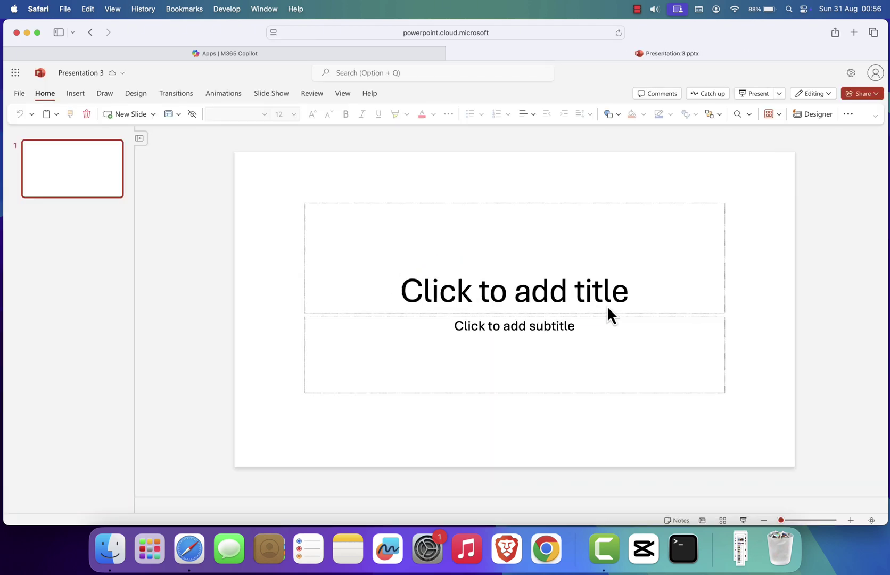
click(581, 294)
text(Title)
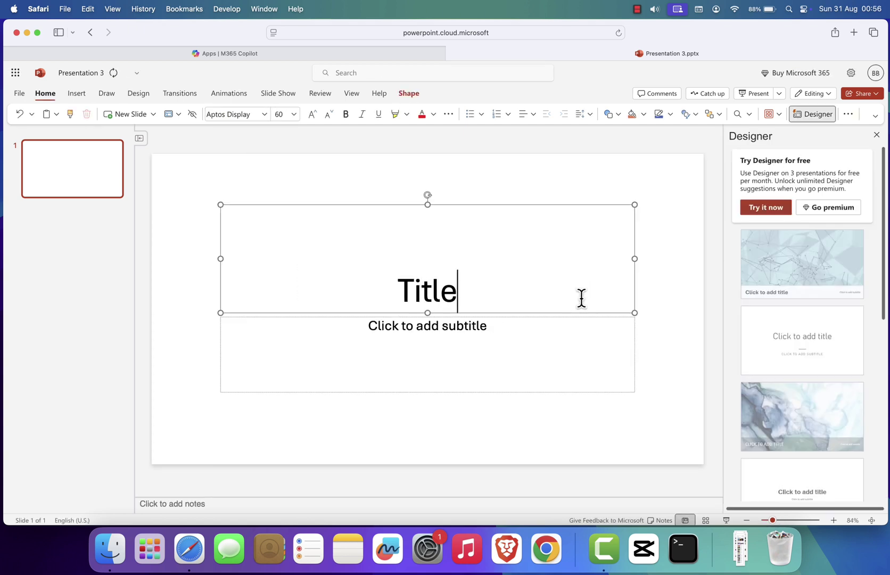
text( 1)
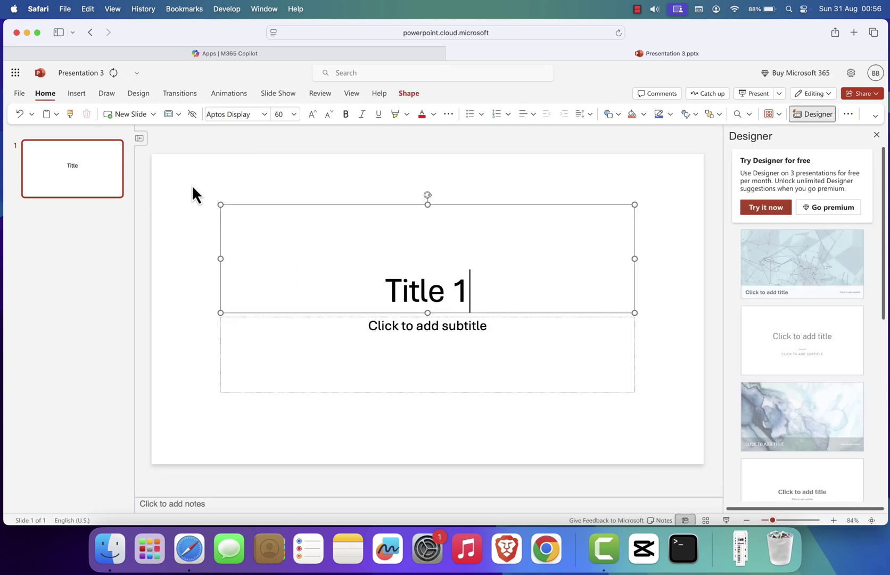
click(167, 145)
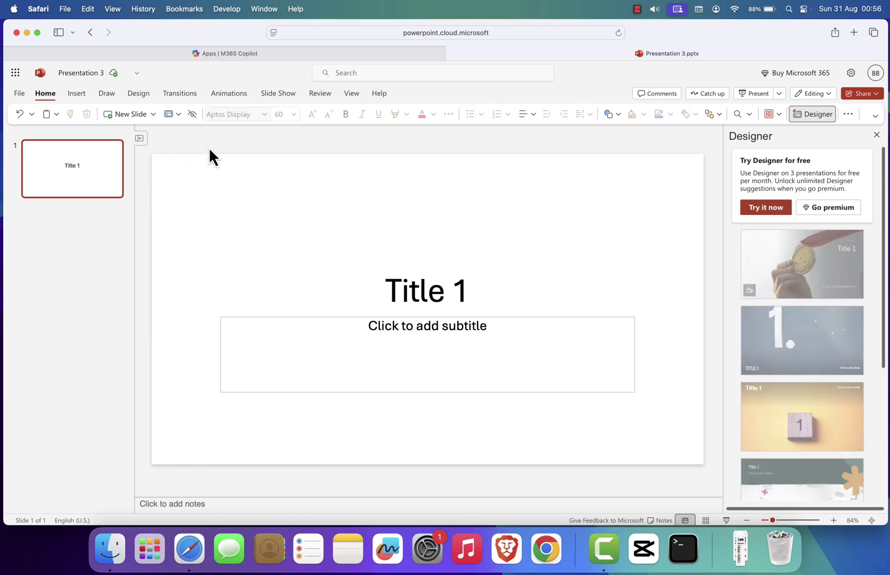
- Download a copy of the presentation, allowing Safari to download from the site
click(19, 93)
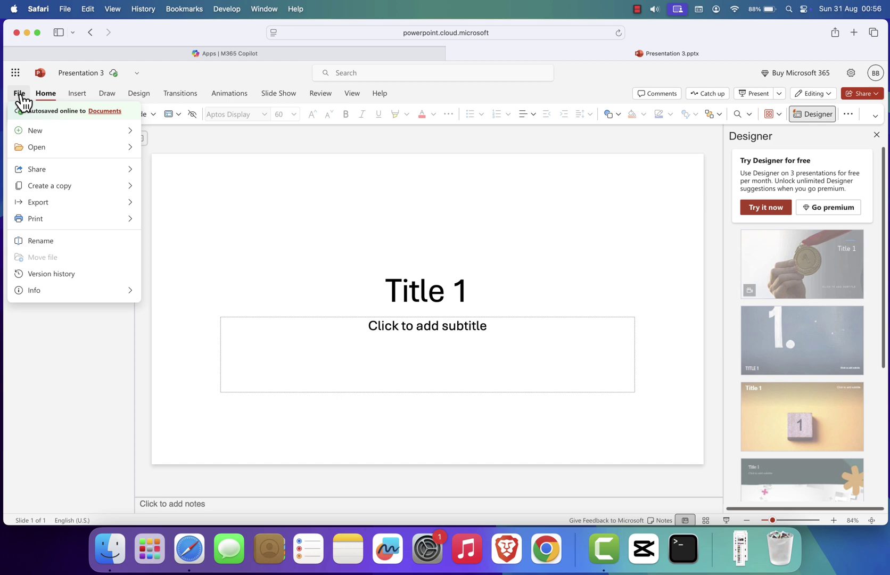
click(52, 185)
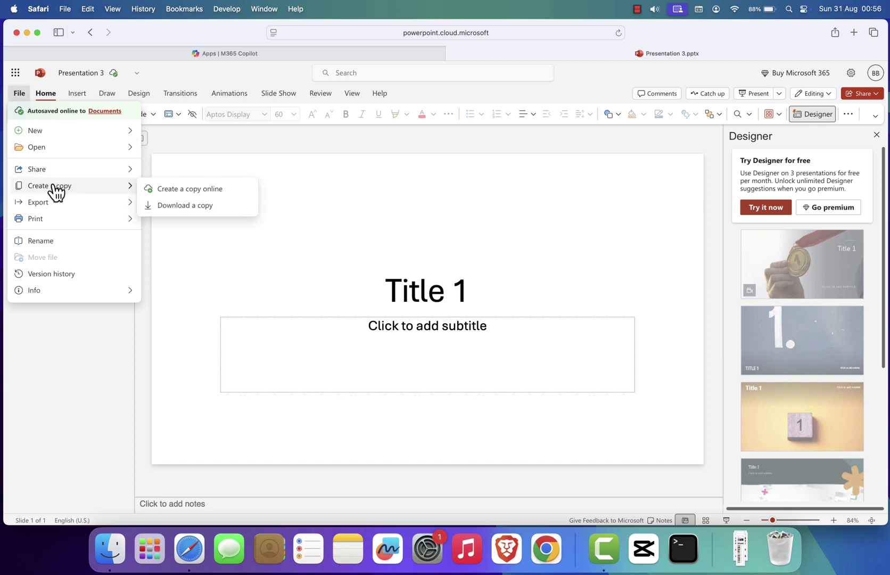
click(198, 205)
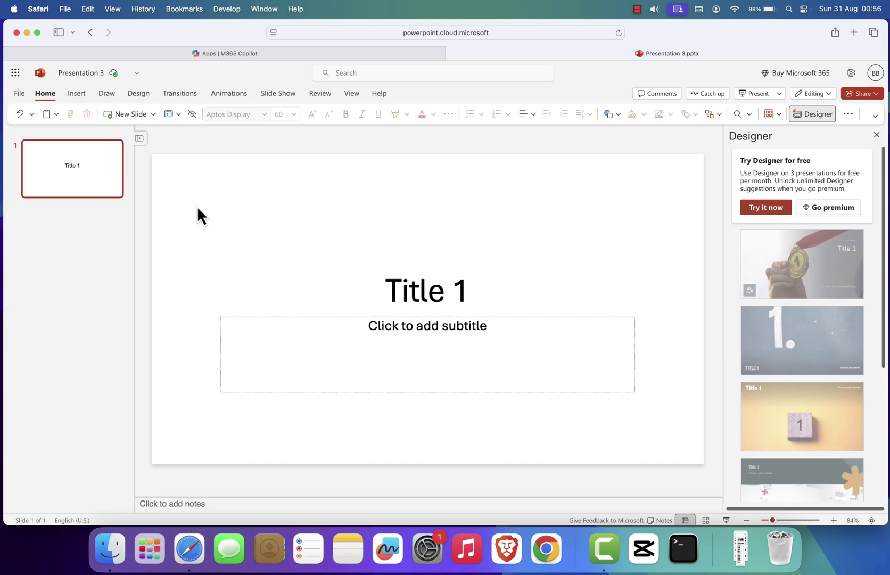
click(435, 312)
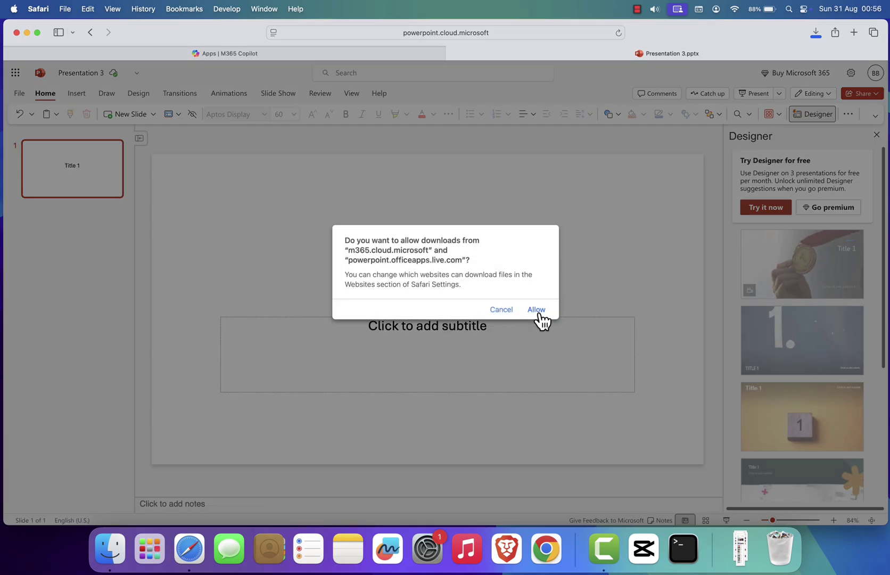
click(537, 310)
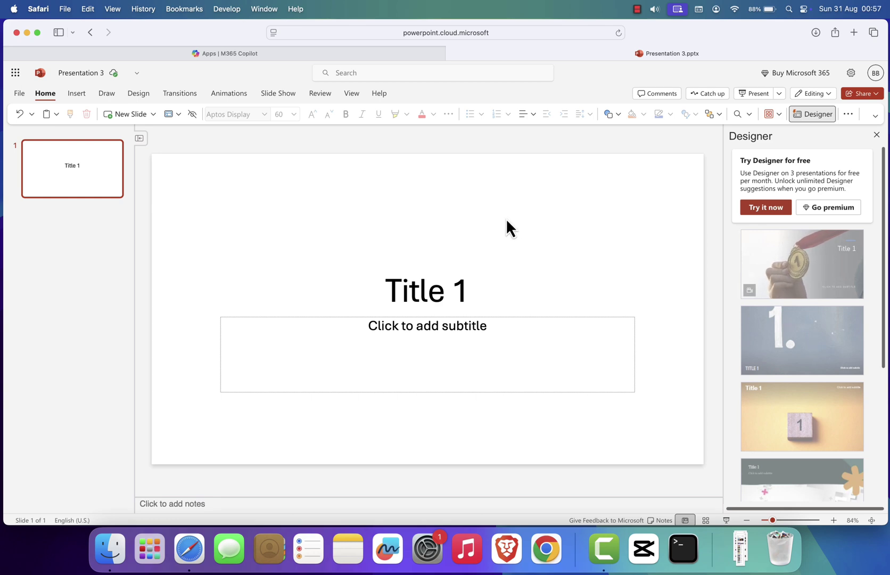
- Browse the Draw, Design, Transitions, Animations and Slide Show ribbon tabs
click(106, 93)
click(136, 93)
click(179, 93)
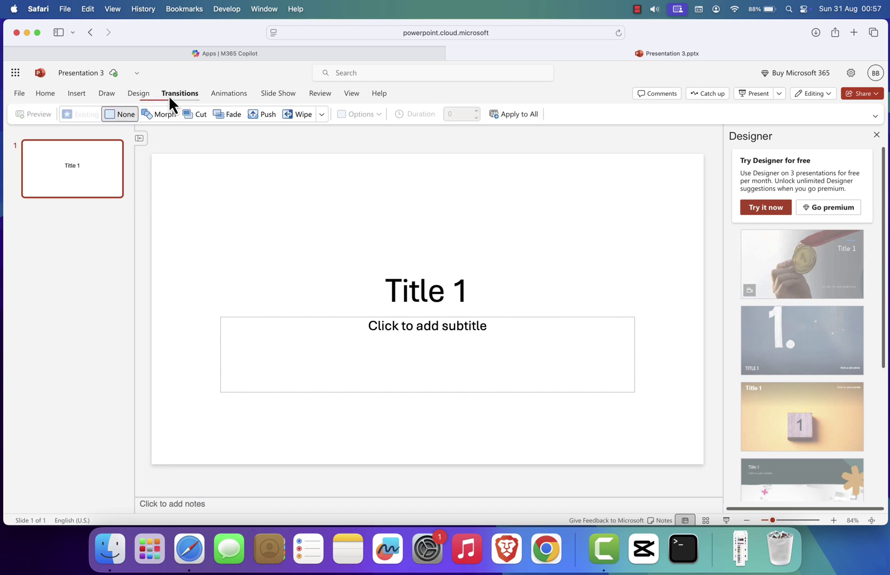
click(228, 93)
click(278, 94)
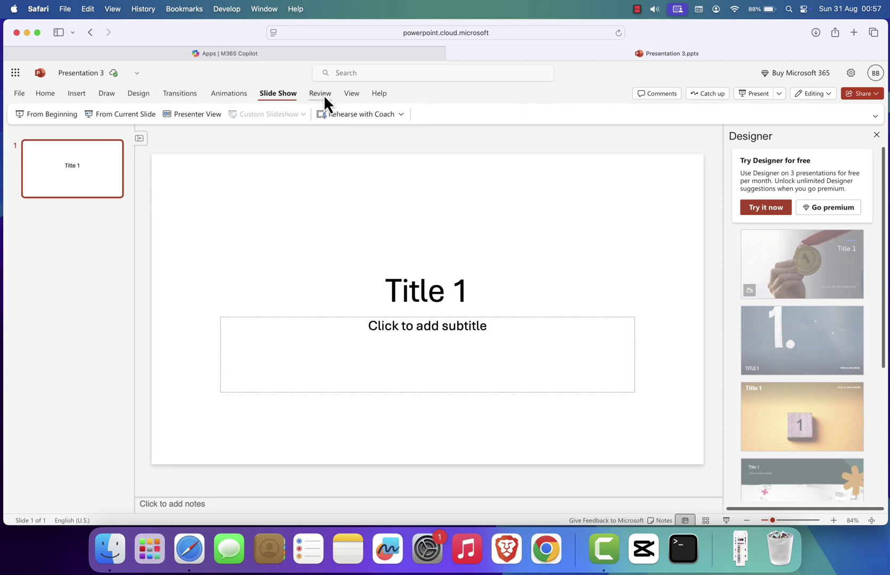